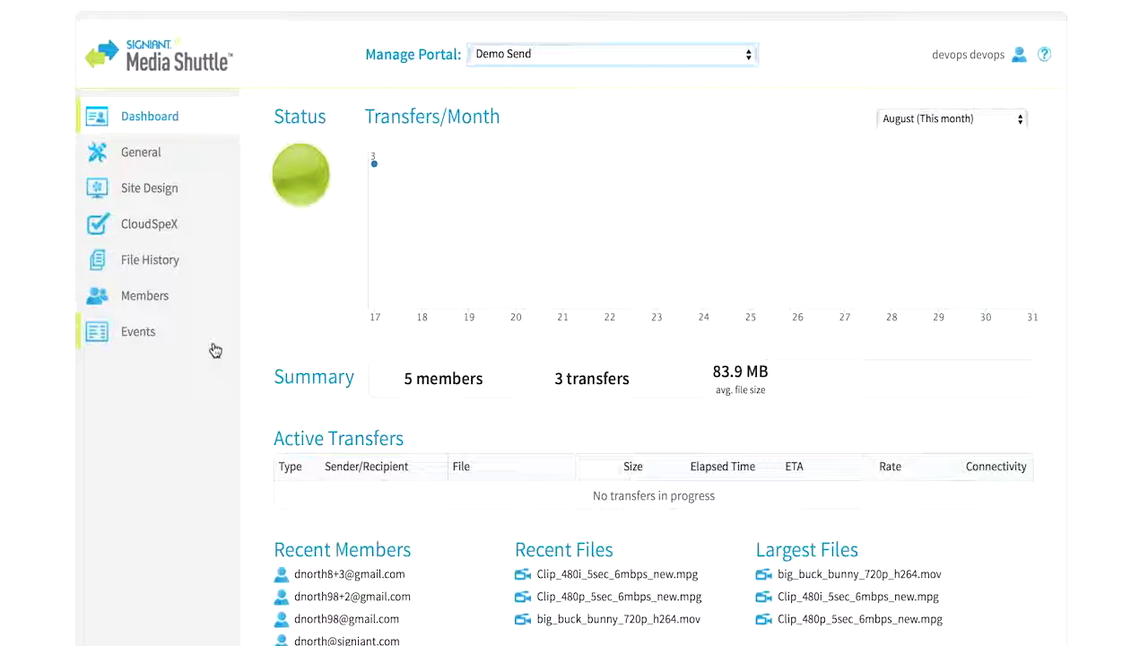
- In General settings, keep English as the portal language and review the notification options
{"action": "left_click", "coordinate": [157, 160]}
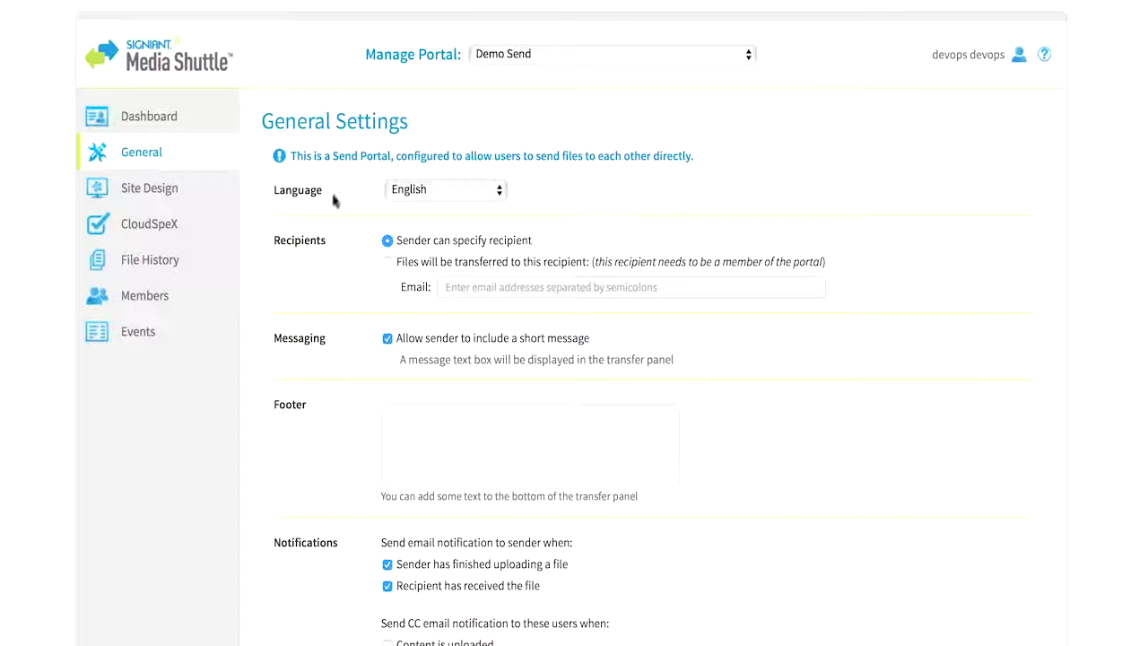
{"action": "left_click", "coordinate": [443, 194]}
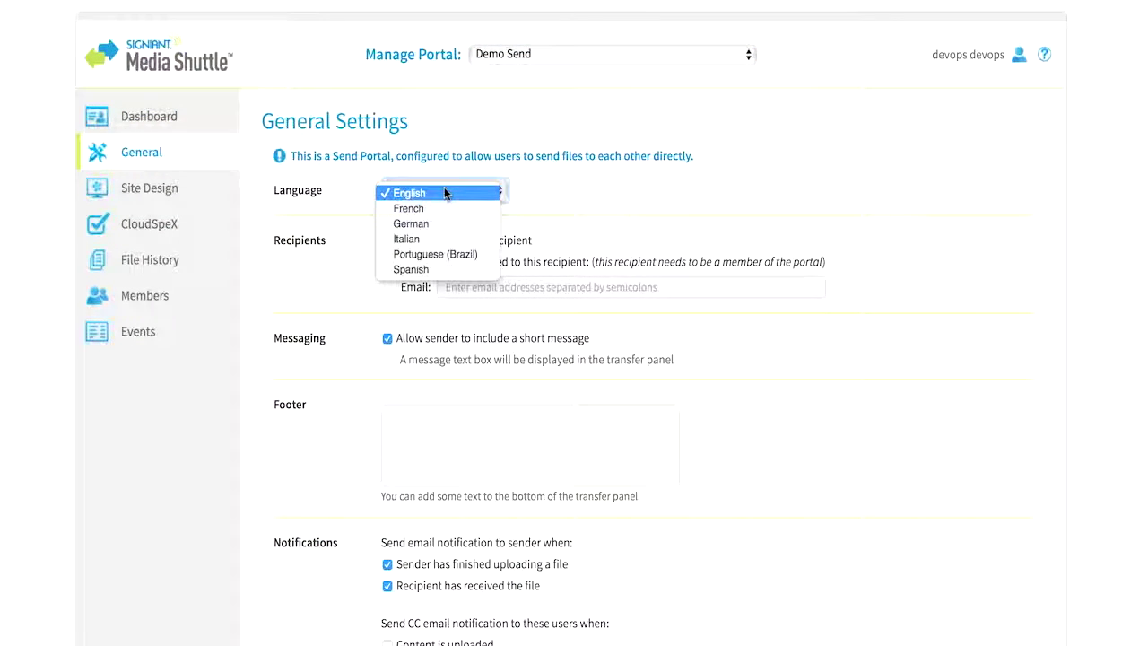
{"action": "left_click", "coordinate": [445, 193]}
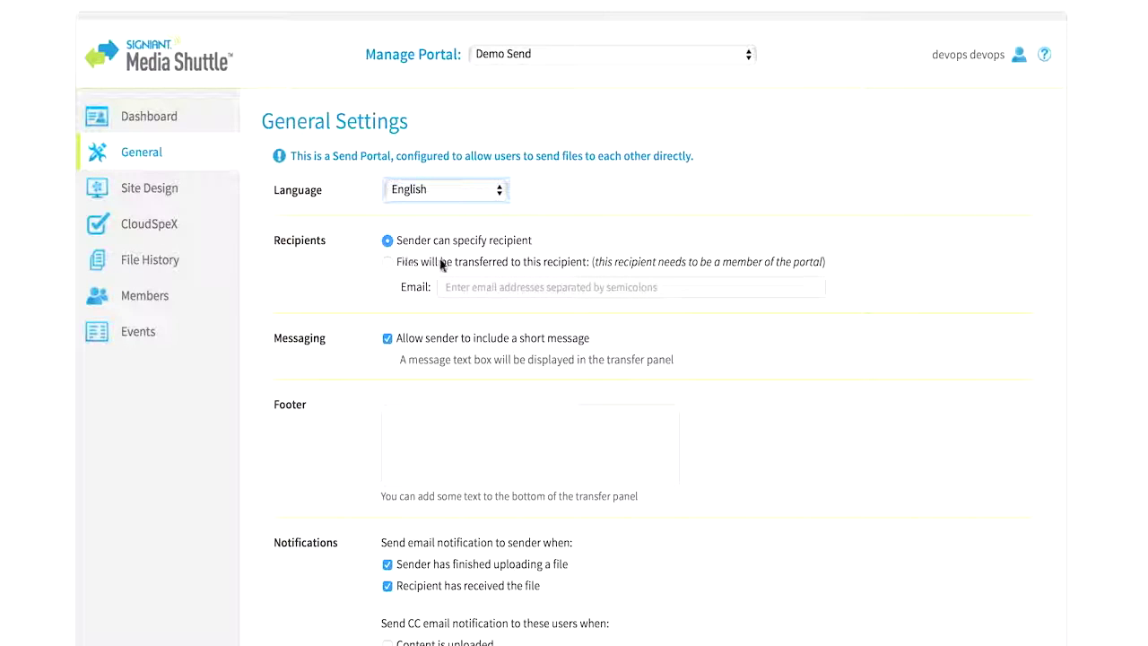
{"action": "scroll", "coordinate": [331, 256], "scroll_direction": "down", "scroll_amount": 5}
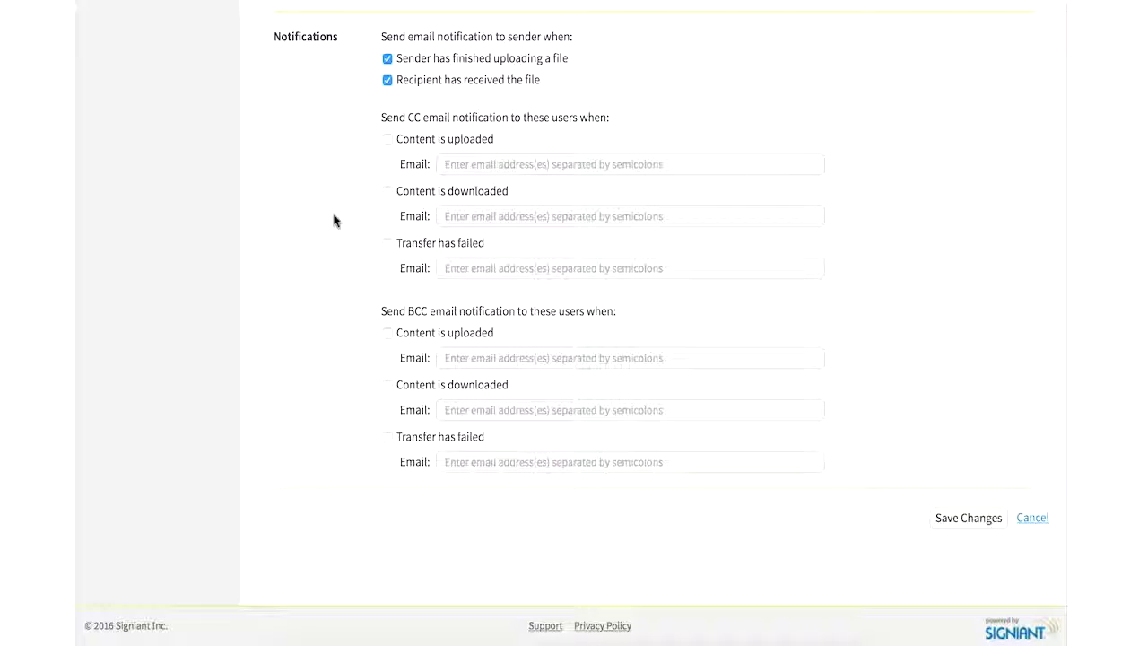
{"action": "scroll", "coordinate": [334, 220], "scroll_direction": "up", "scroll_amount": 6}
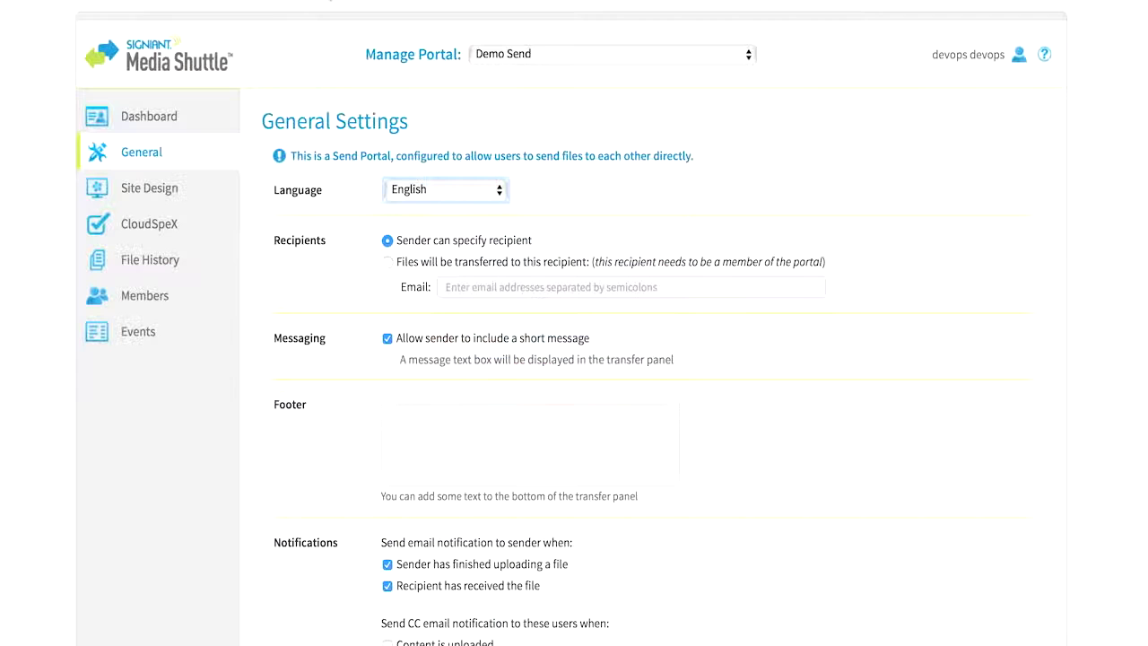
- Set logo.jpg as the portal logo and wallpaper.jpg as the background, then save the site design
{"action": "left_click", "coordinate": [191, 187]}
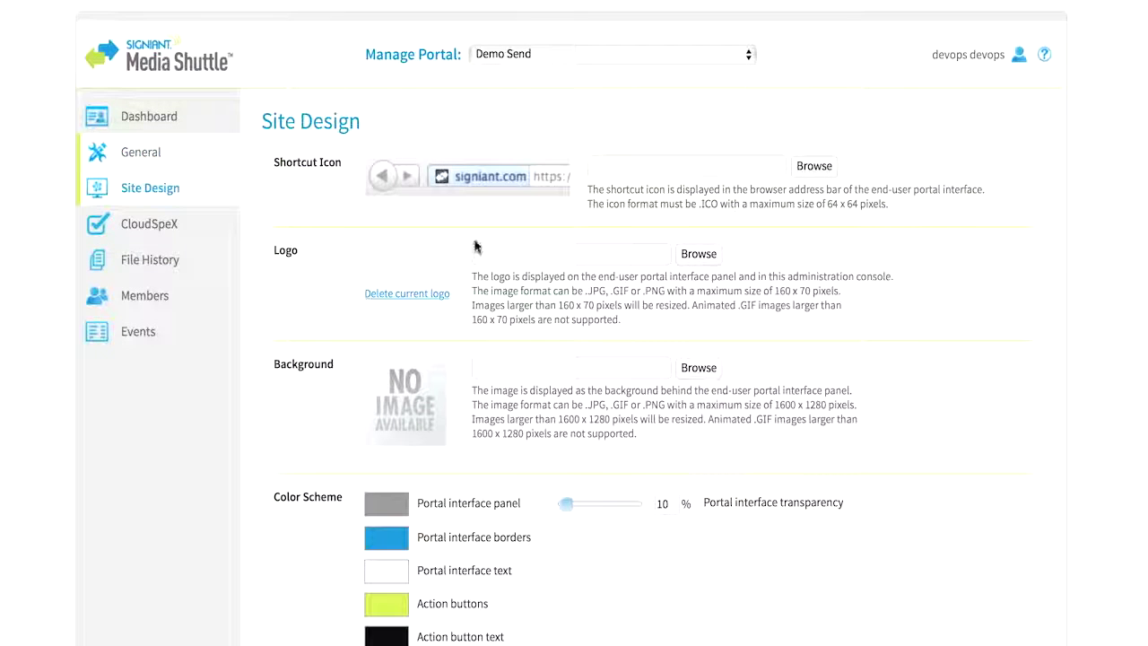
{"action": "left_click", "coordinate": [697, 254]}
{"action": "double_click", "coordinate": [471, 38]}
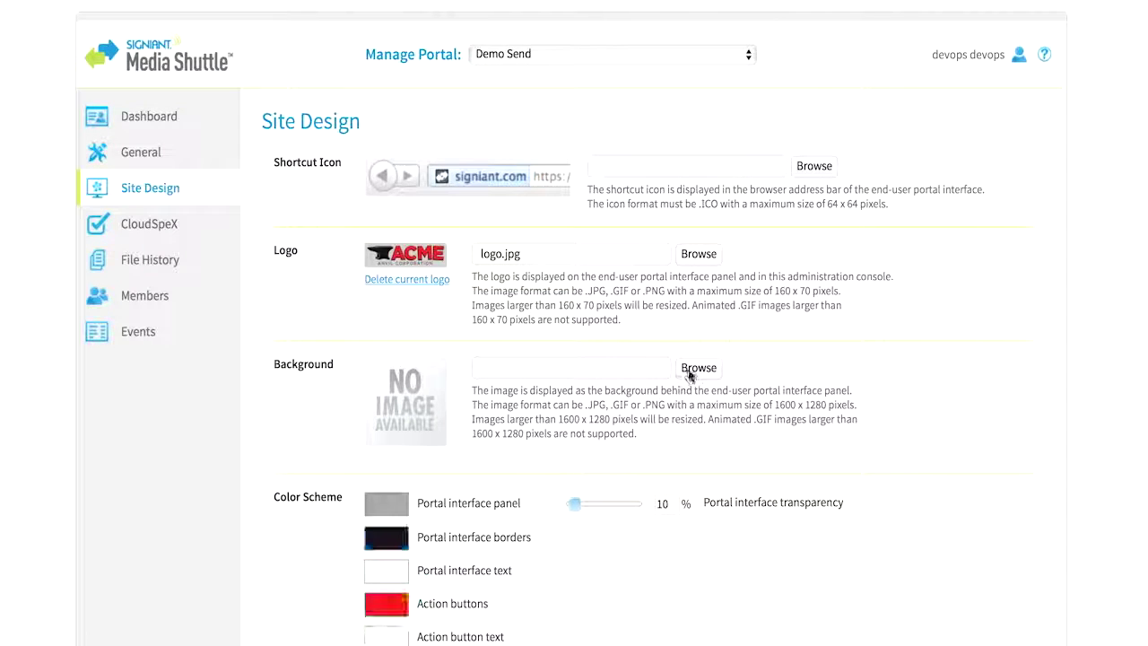
{"action": "left_click", "coordinate": [697, 368]}
{"action": "double_click", "coordinate": [460, 52]}
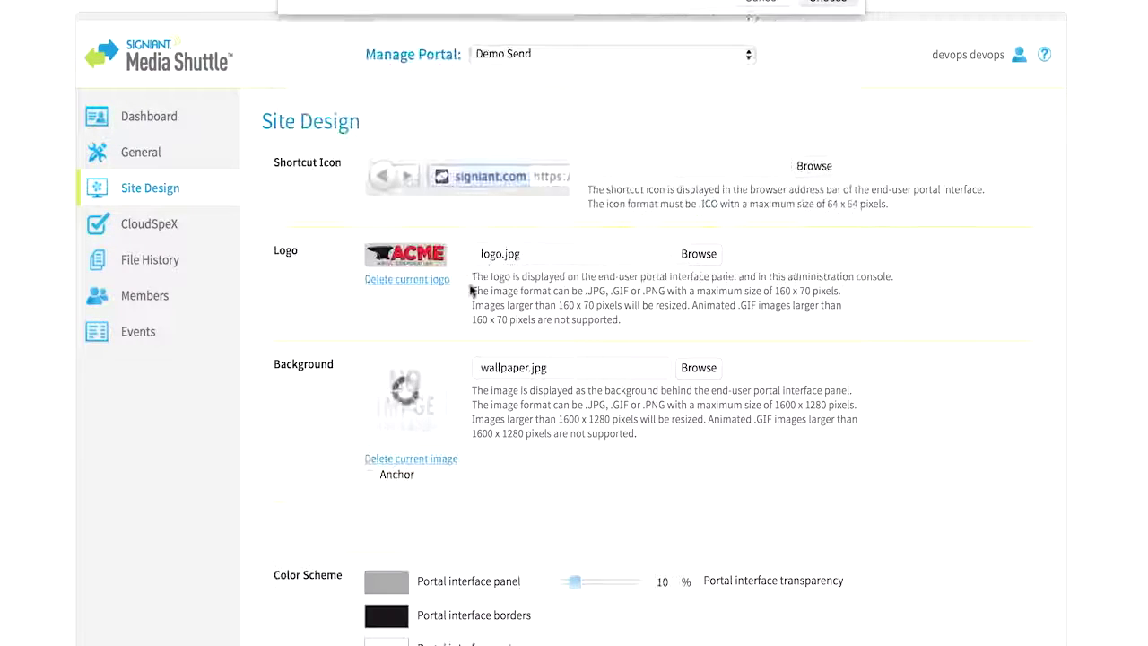
{"action": "scroll", "coordinate": [437, 278], "scroll_direction": "down", "scroll_amount": 5}
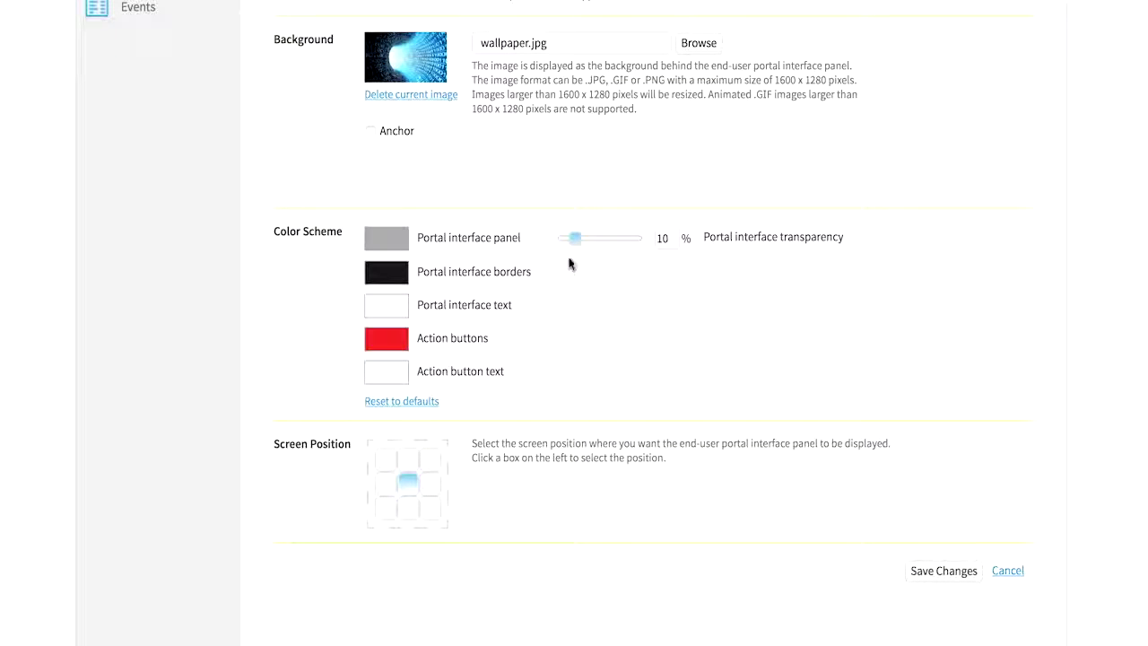
{"action": "left_click", "coordinate": [939, 574]}
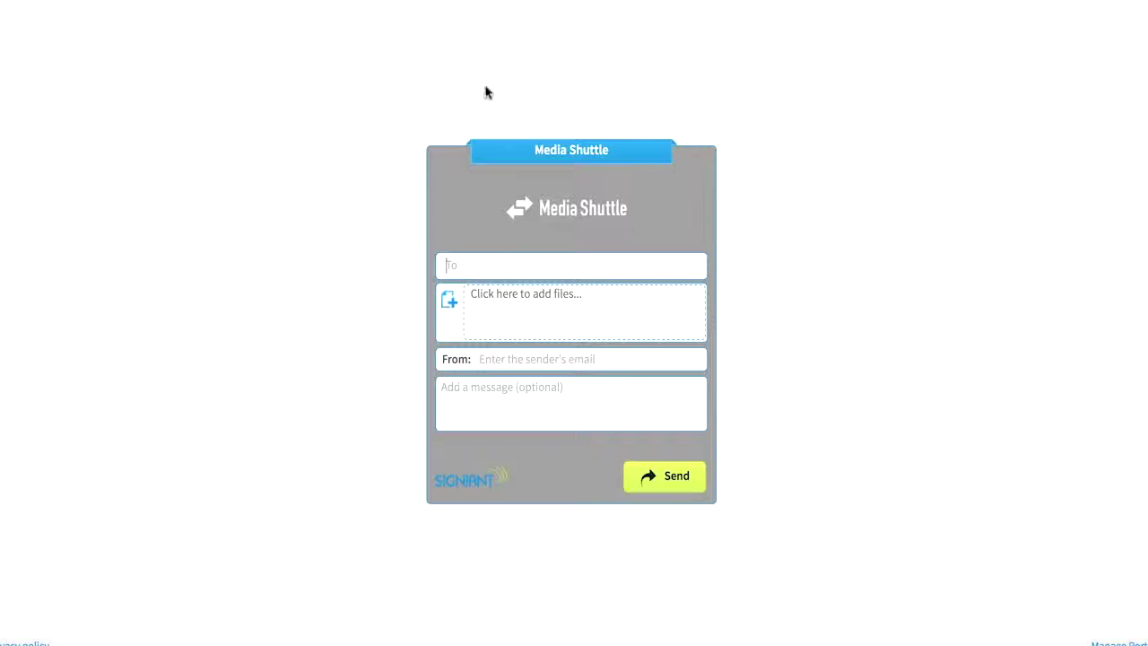
{"action": "right_click", "coordinate": [485, 92]}
{"action": "left_click", "coordinate": [516, 109]}
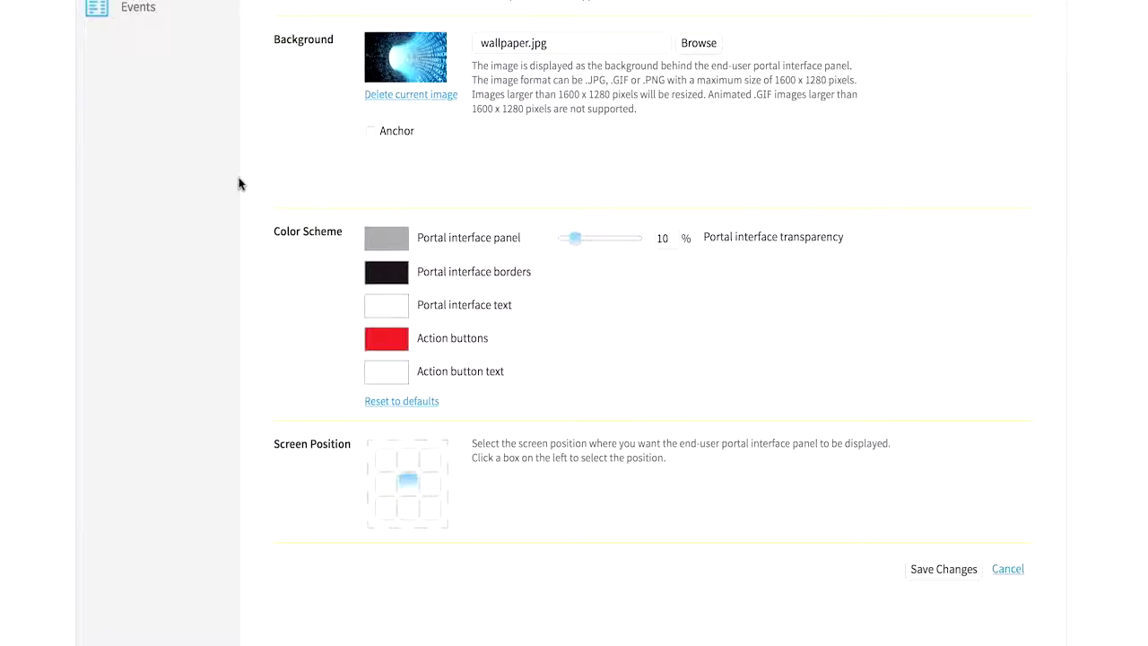
{"action": "scroll", "coordinate": [239, 182], "scroll_direction": "up", "scroll_amount": 5}
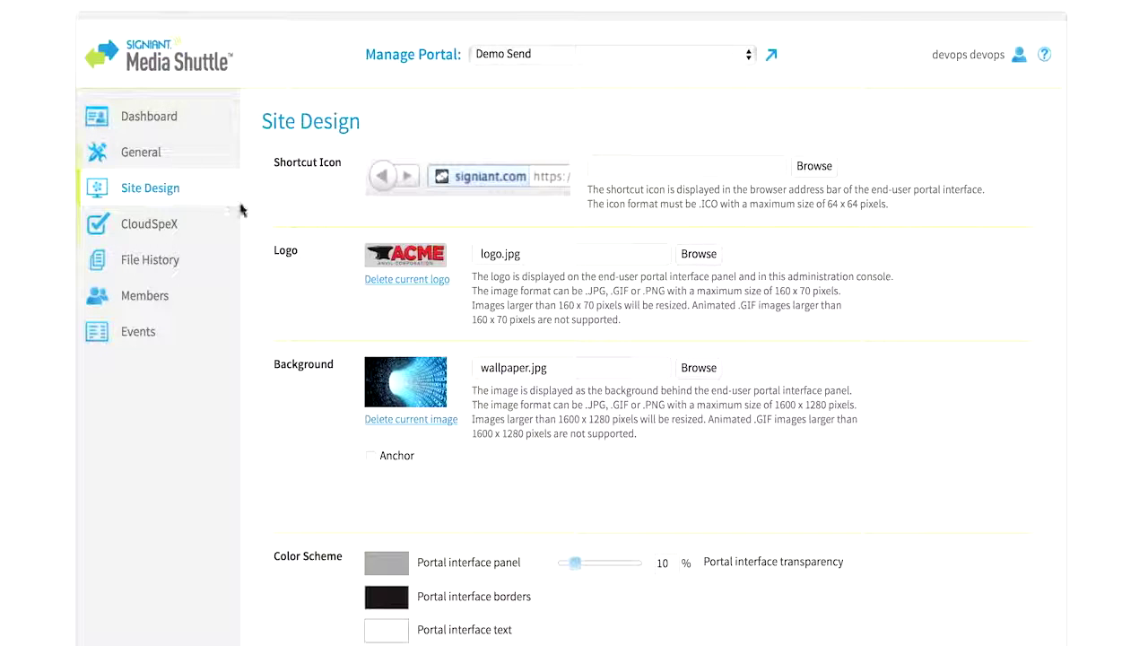
{"action": "left_click", "coordinate": [166, 299]}
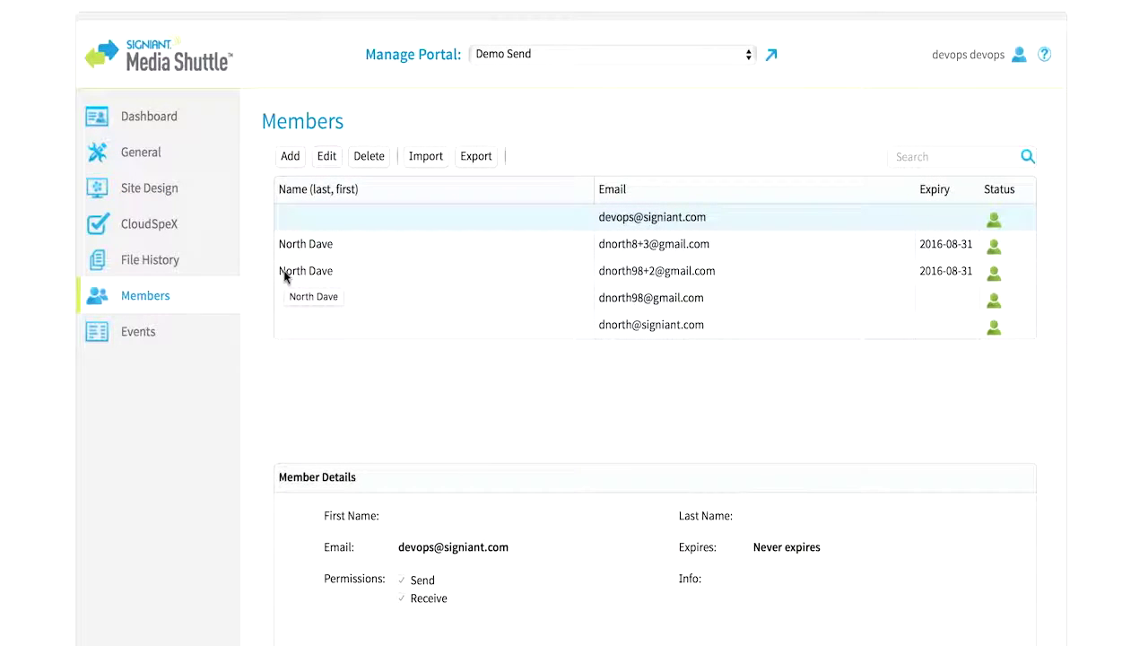
- Add a new member, entering their first name, last name and e-mail address
{"action": "left_click", "coordinate": [289, 156]}
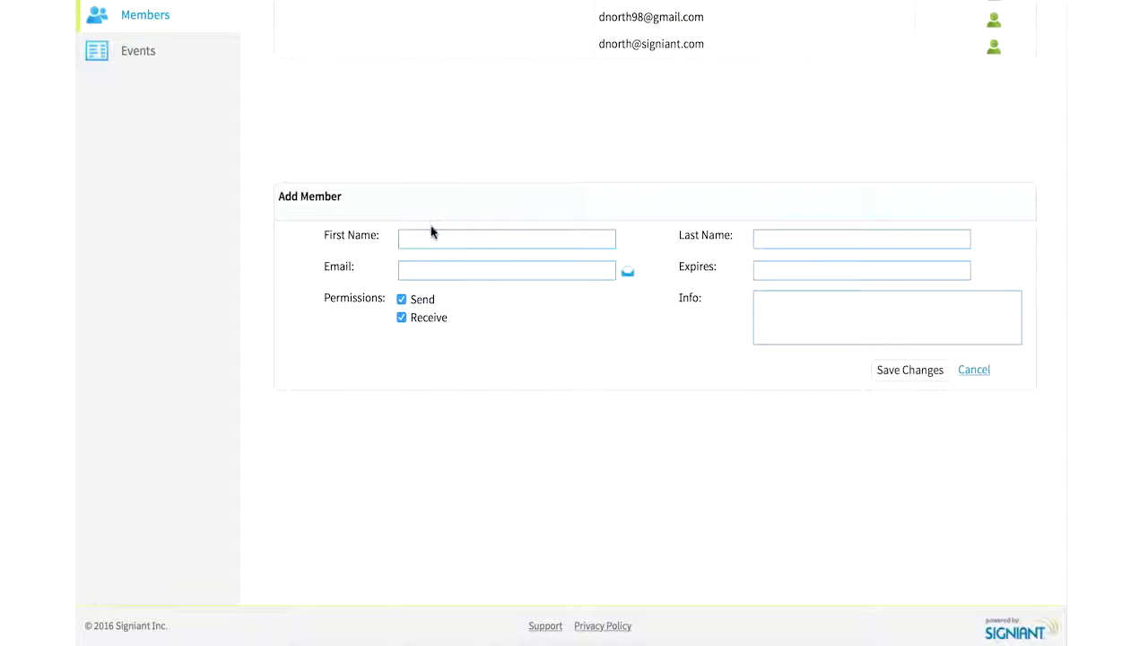
{"action": "left_click_drag", "start_coordinate": [431, 226], "coordinate": [432, 232]}
{"action": "left_click", "coordinate": [432, 233]}
{"action": "key", "text": "Tab"}
{"action": "key", "text": "Tab"}
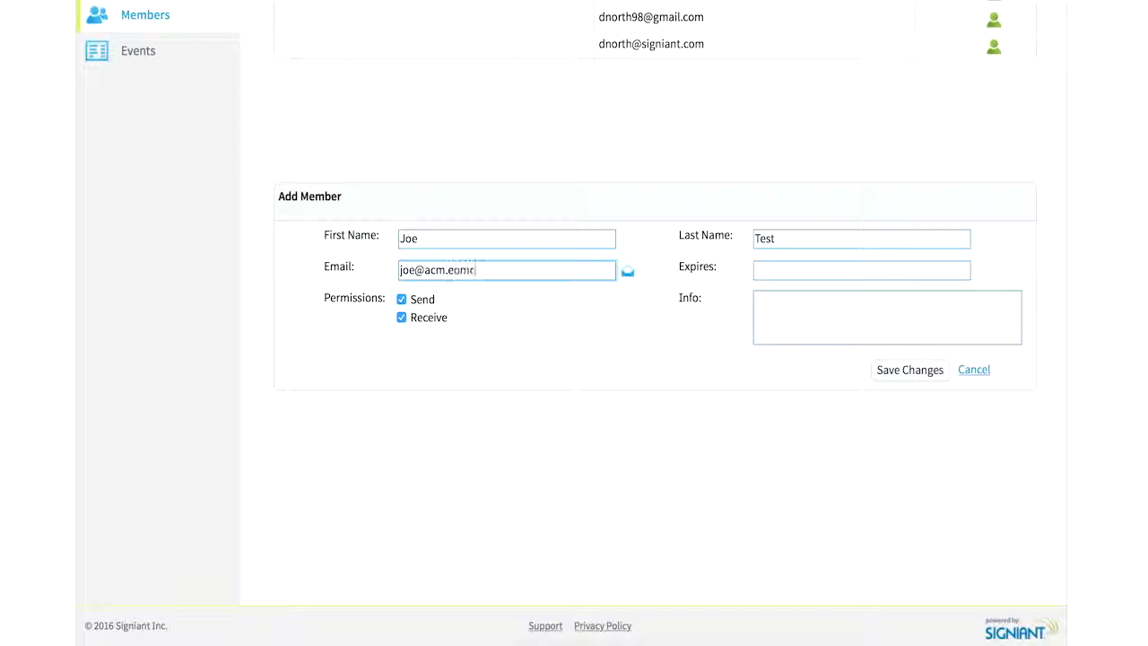
{"action": "key", "text": "BackSpace"}
{"action": "key", "text": "BackSpace"}
{"action": "key", "text": "BackSpace"}
- Set the membership to expire on 2016-08-31, save the member, and go to File History
{"action": "left_click", "coordinate": [835, 269]}
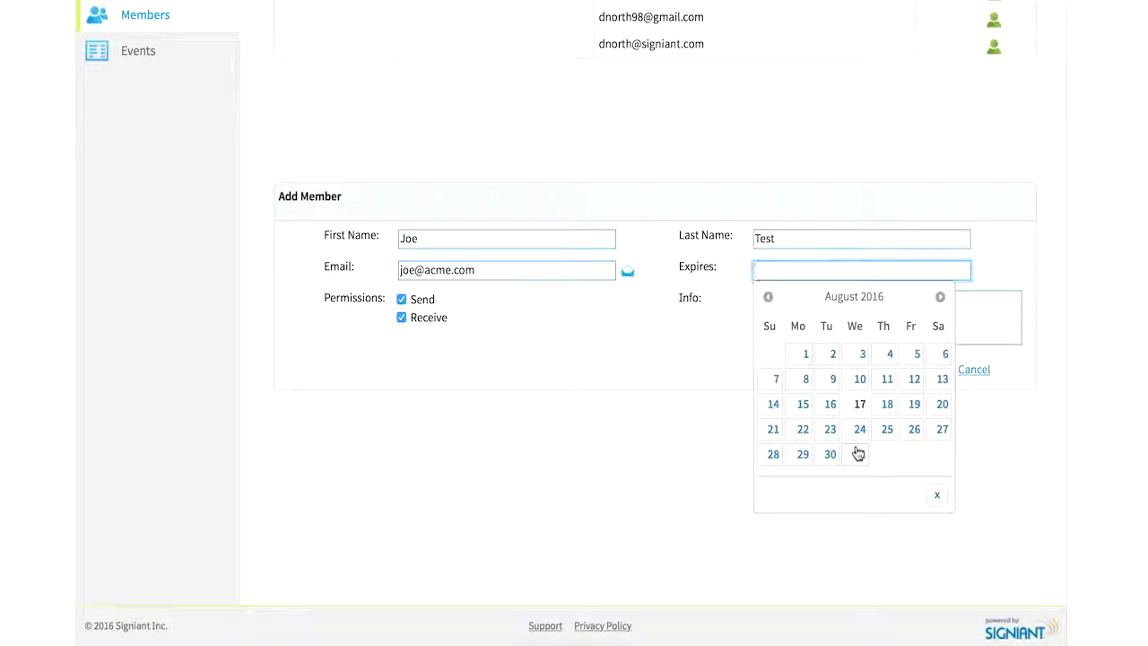
{"action": "left_click", "coordinate": [858, 454]}
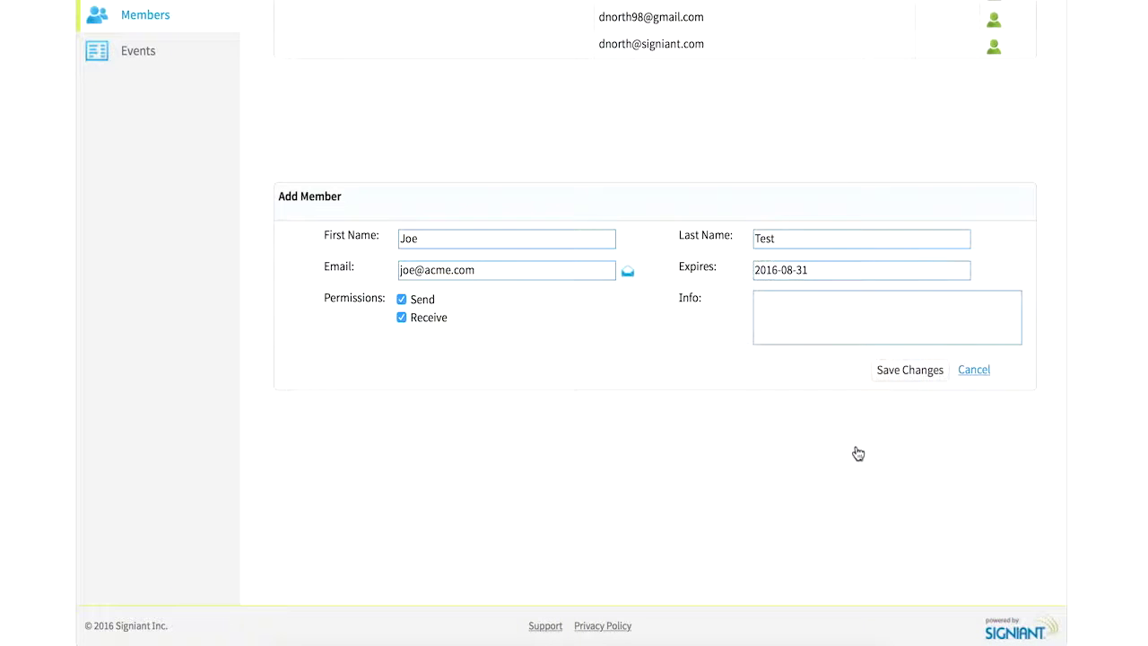
{"action": "left_click", "coordinate": [906, 371]}
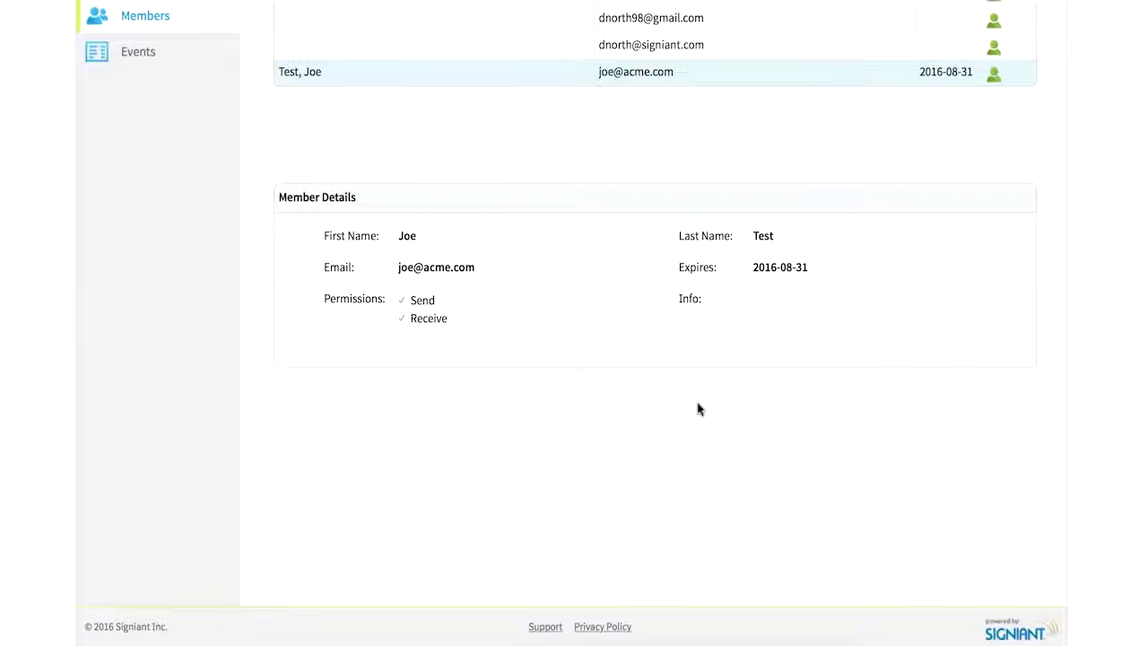
{"action": "scroll", "coordinate": [698, 407], "scroll_direction": "up", "scroll_amount": 3}
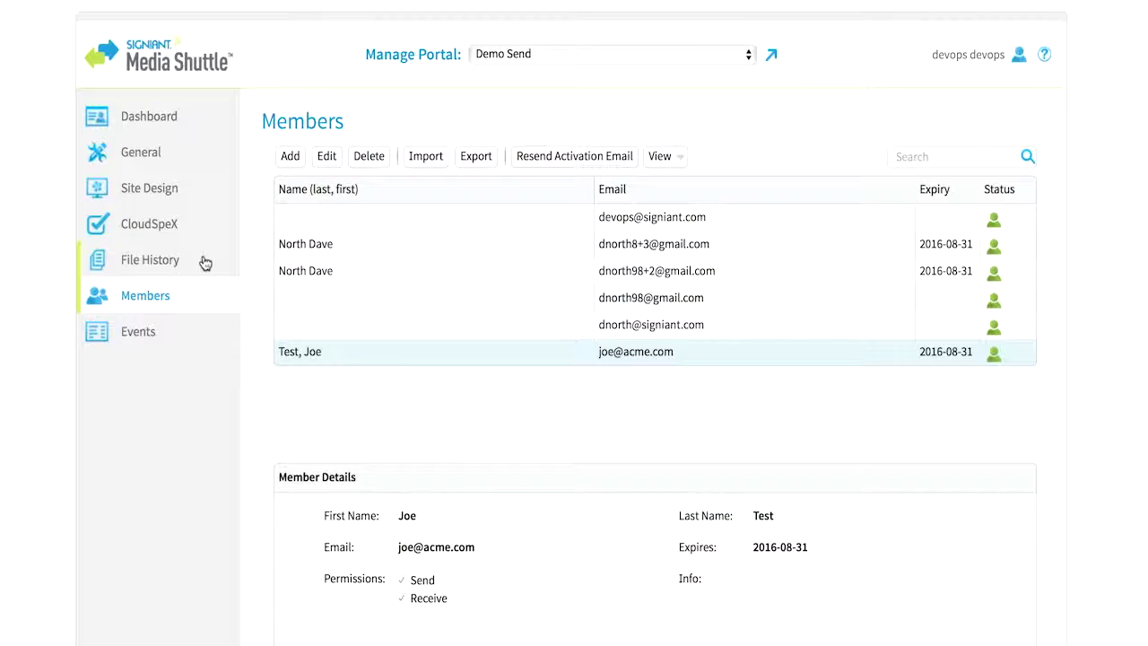
{"action": "left_click", "coordinate": [184, 260]}
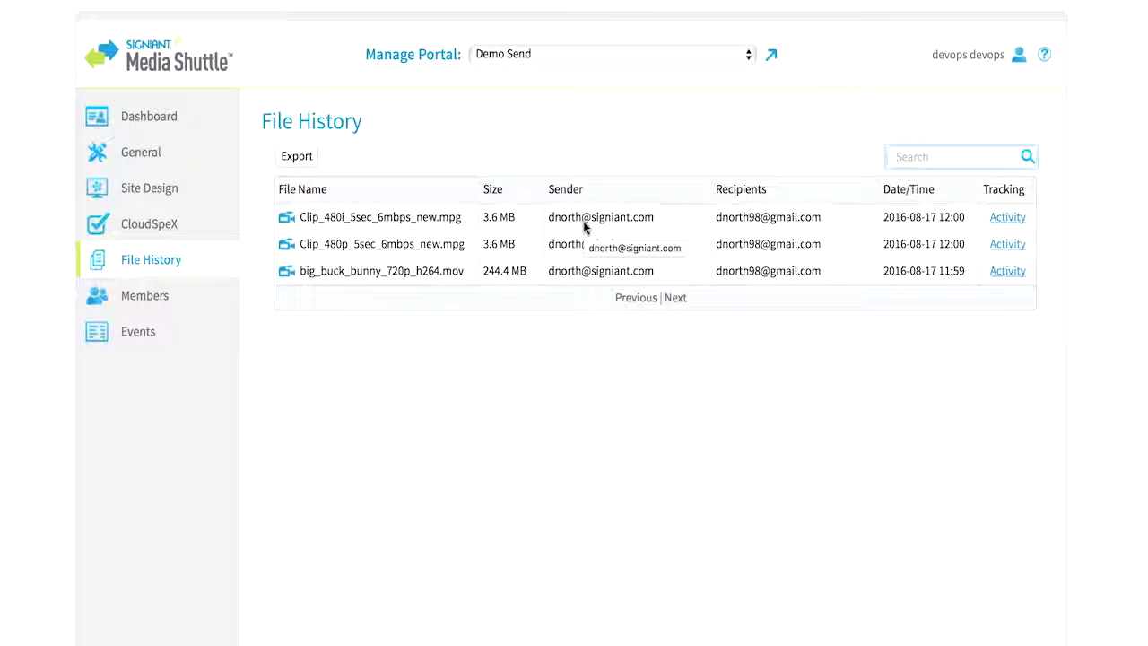
{"action": "left_click", "coordinate": [1009, 271]}
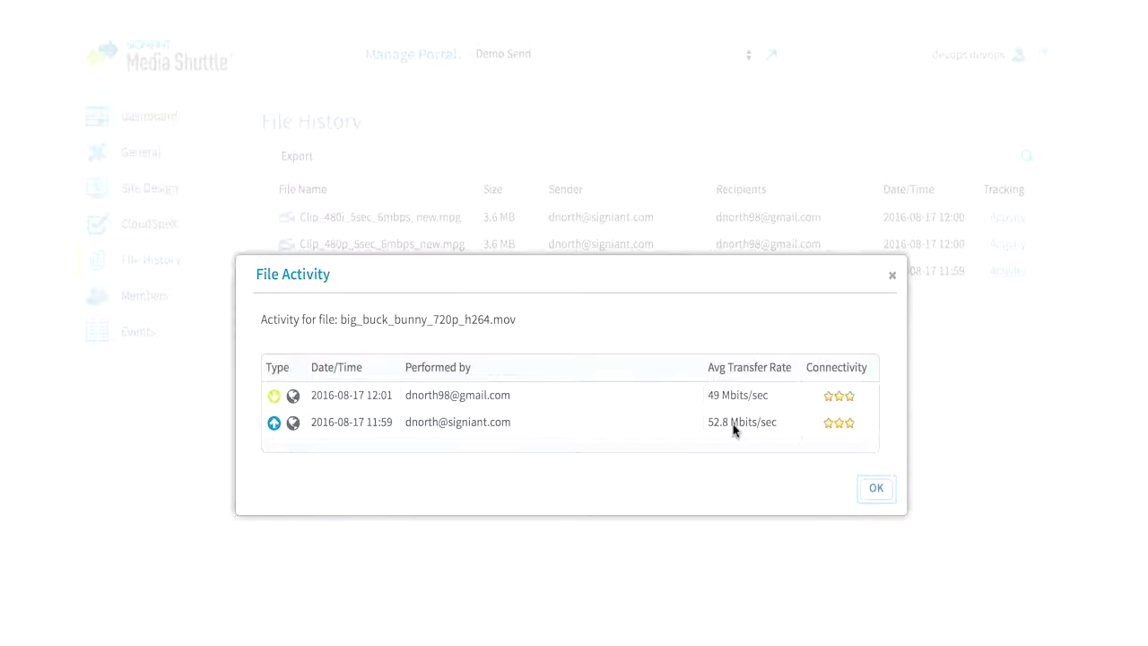
{"action": "left_click", "coordinate": [874, 489]}
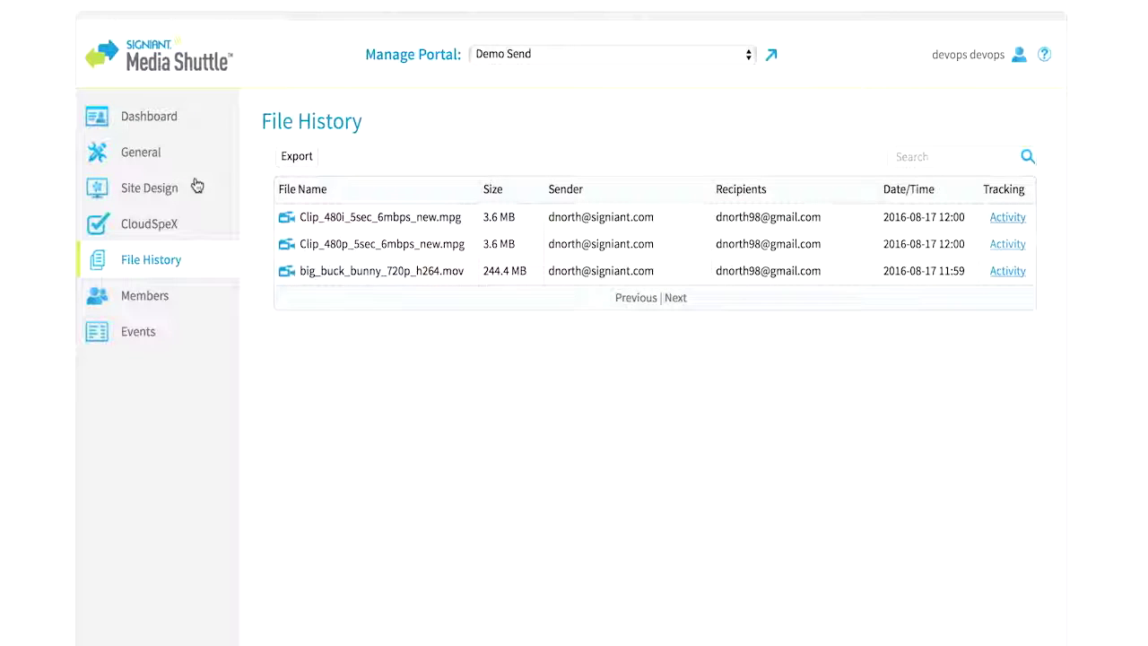
- Enable CloudSpeX validation against the BBC 4 ch. audio, SD specification and save
{"action": "left_click", "coordinate": [177, 232]}
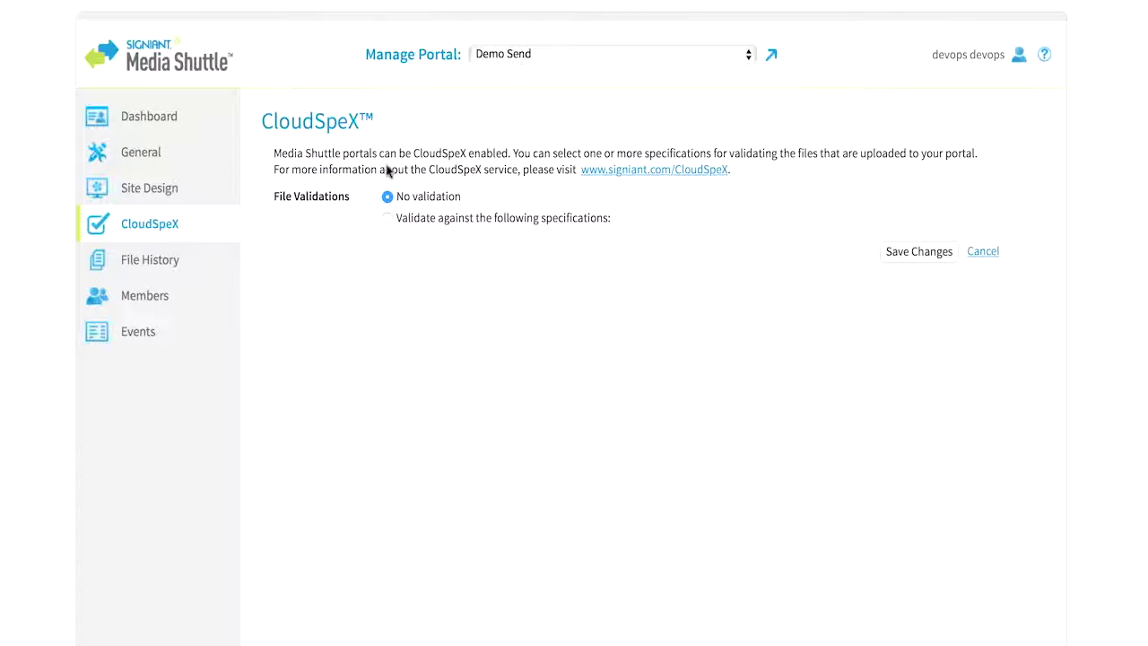
{"action": "left_click", "coordinate": [386, 219]}
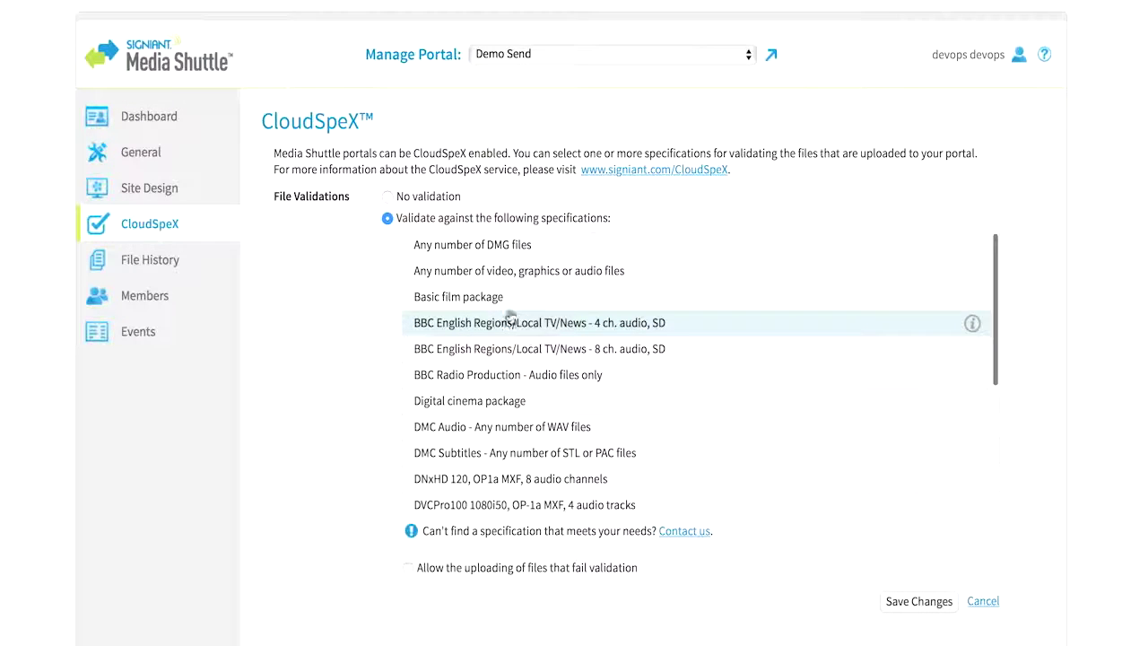
{"action": "left_click", "coordinate": [913, 603]}
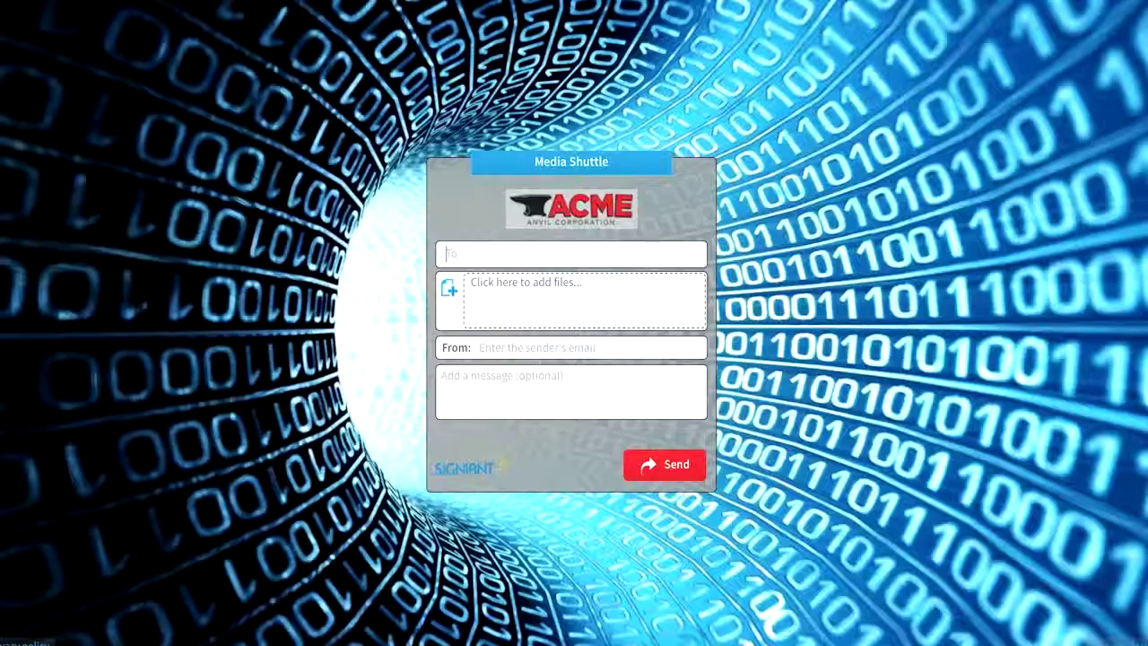
- Reload the send portal and review the BBC 4 ch. audio, SD specification's required attributes
{"action": "right_click", "coordinate": [332, 105]}
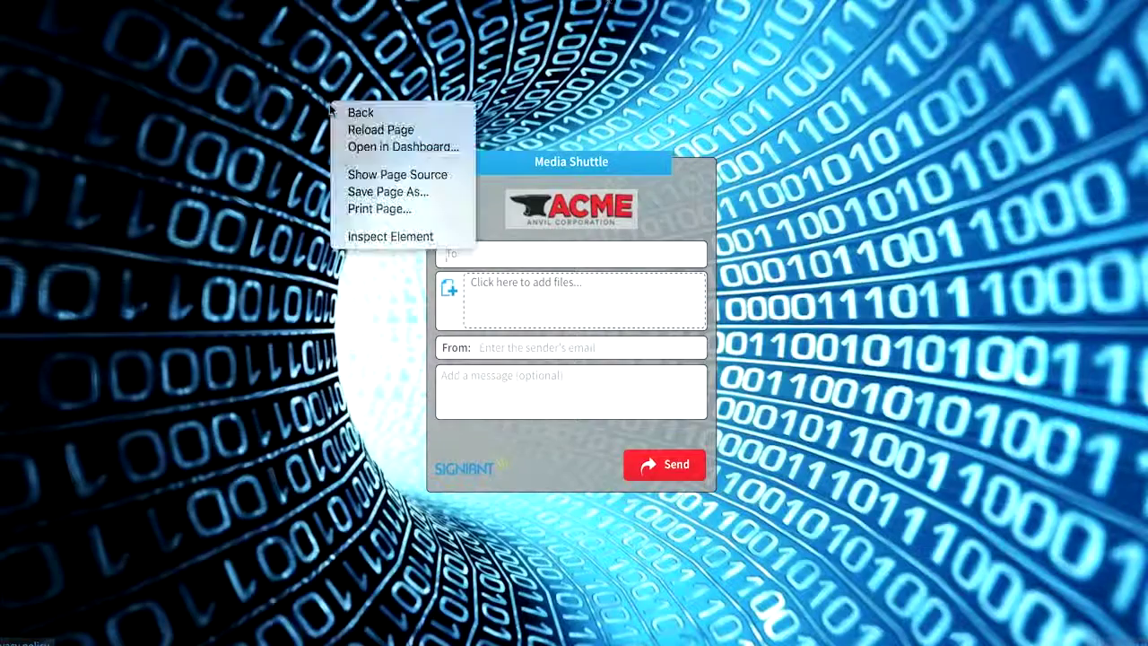
{"action": "left_click", "coordinate": [351, 132]}
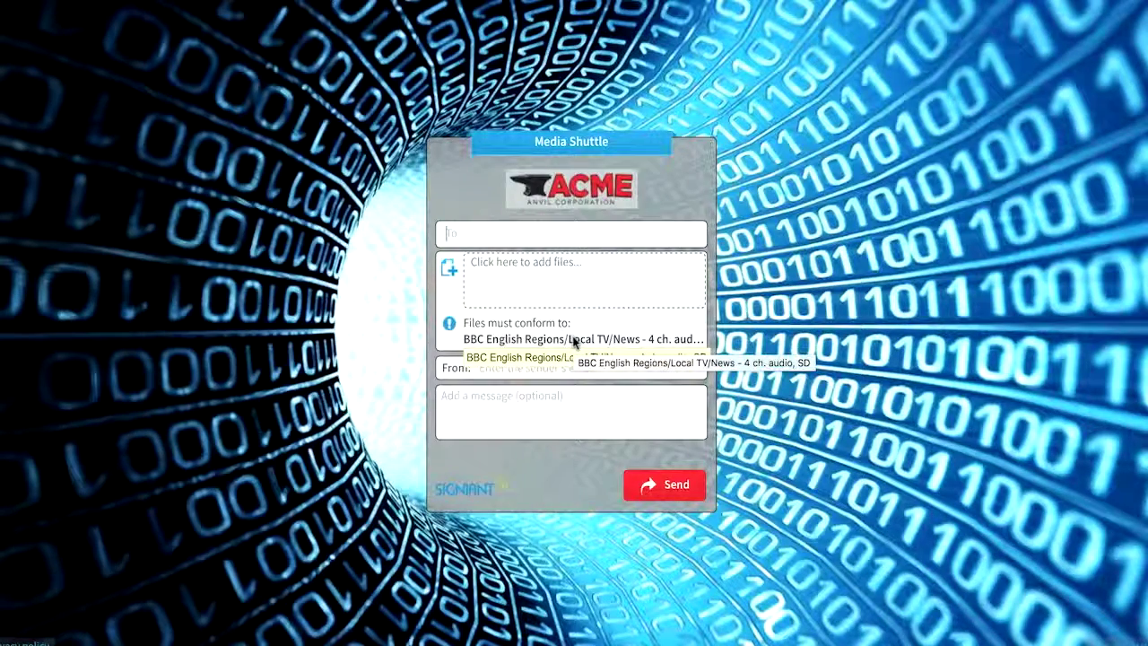
{"action": "left_click", "coordinate": [574, 340]}
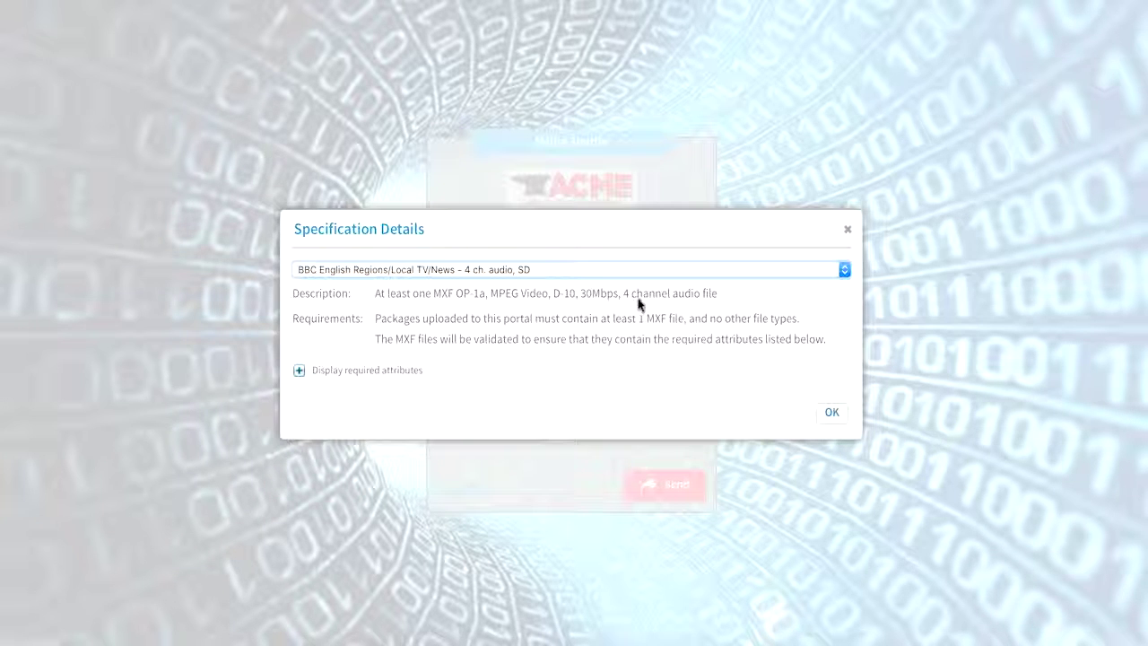
{"action": "left_click", "coordinate": [299, 371]}
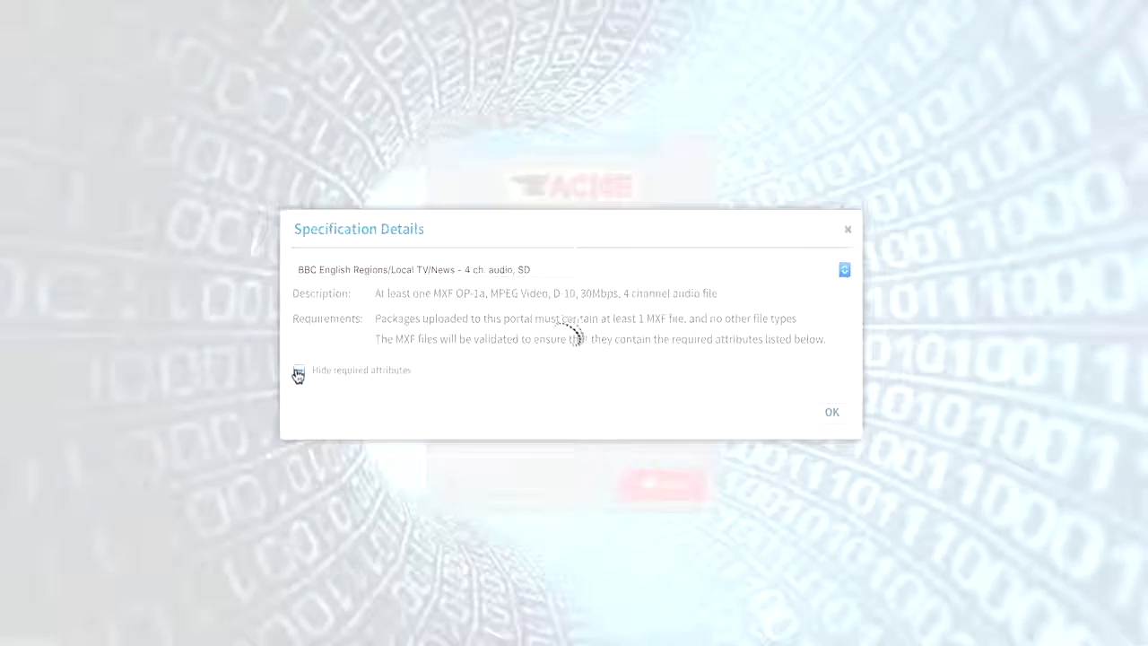
{"action": "scroll", "coordinate": [484, 398], "scroll_direction": "down", "scroll_amount": 5}
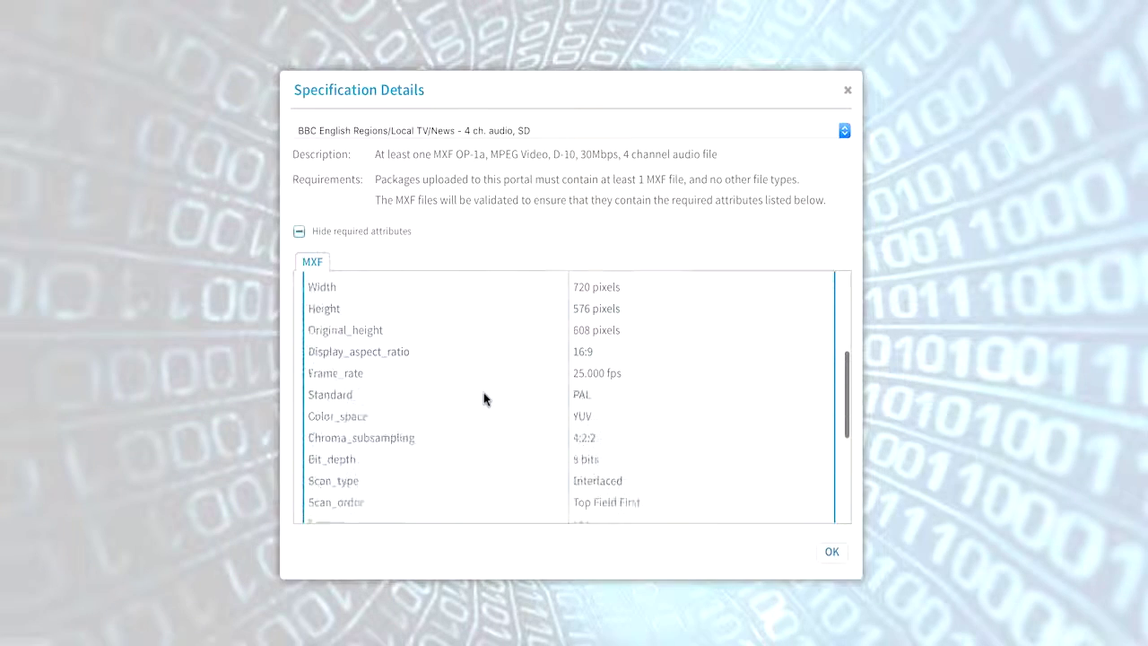
{"action": "scroll", "coordinate": [485, 399], "scroll_direction": "down", "scroll_amount": 3}
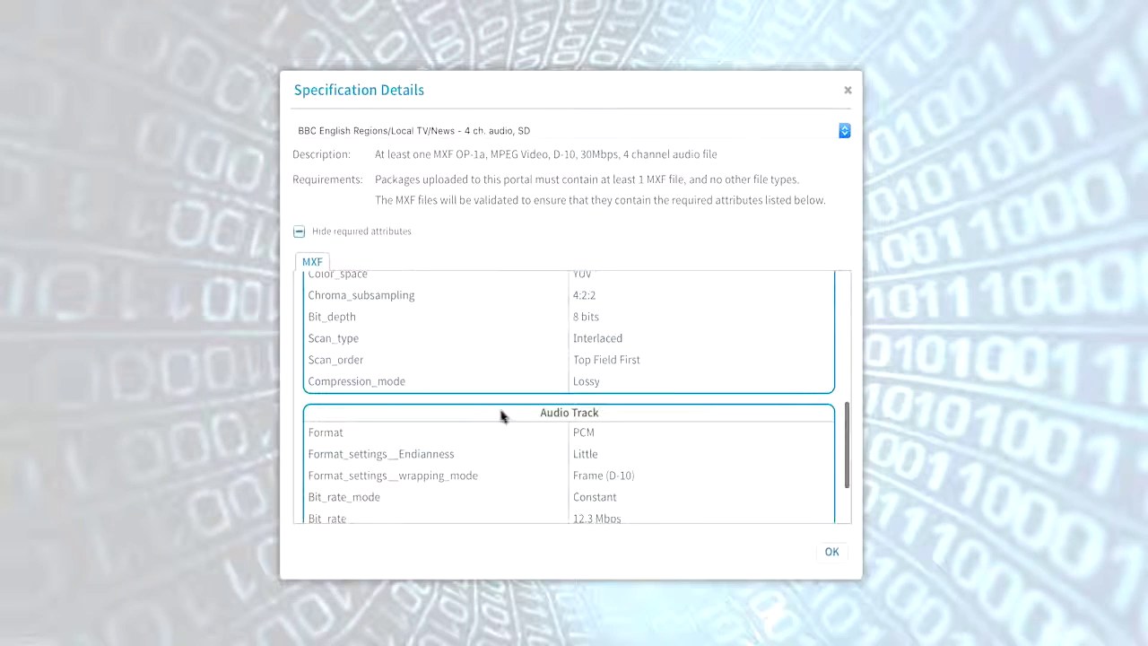
{"action": "left_click", "coordinate": [831, 552]}
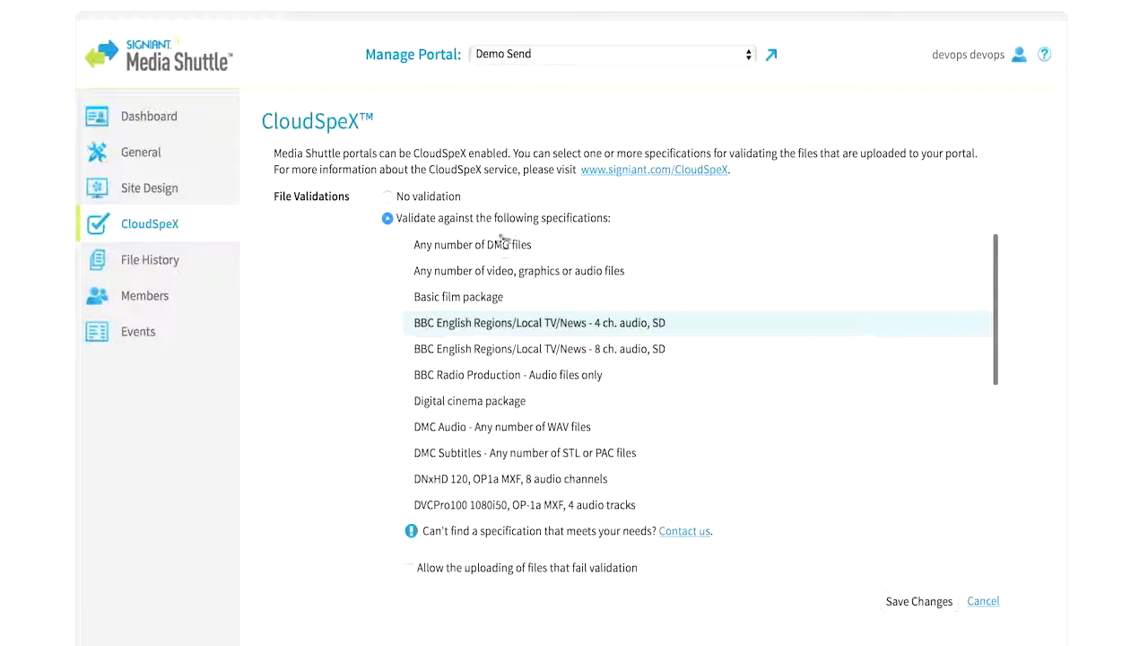
- Return to the Demo Send dashboard showing 6 members and 3 transfers
{"action": "scroll", "coordinate": [437, 270], "scroll_direction": "down", "scroll_amount": 5}
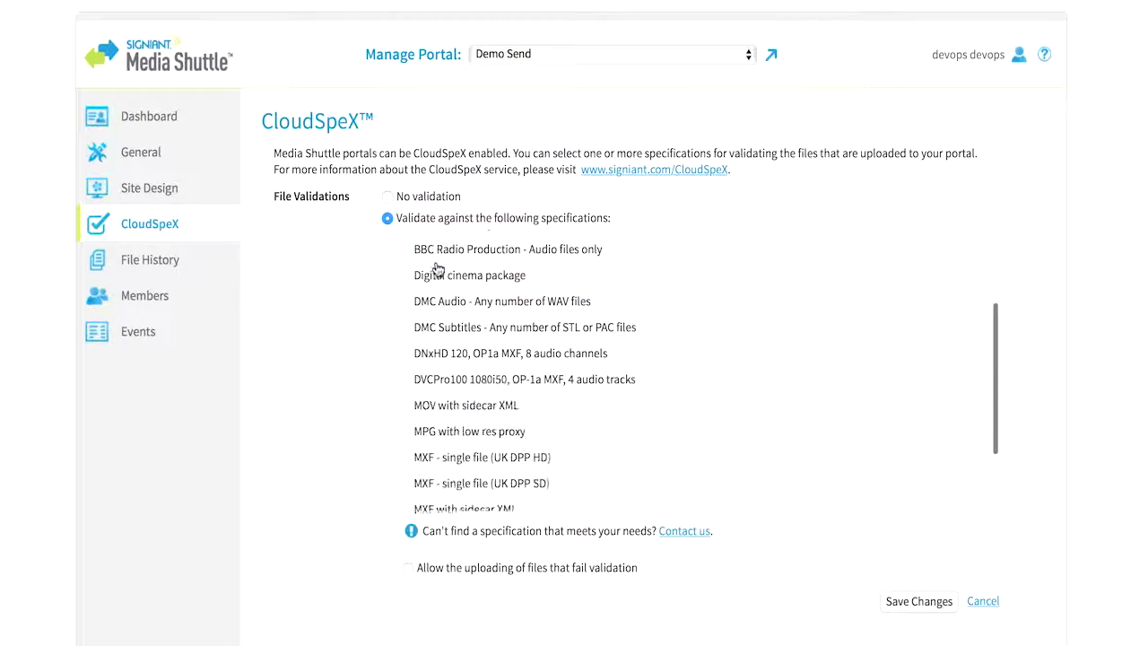
{"action": "scroll", "coordinate": [437, 269], "scroll_direction": "up", "scroll_amount": 3}
{"action": "scroll", "coordinate": [436, 269], "scroll_direction": "up", "scroll_amount": 1}
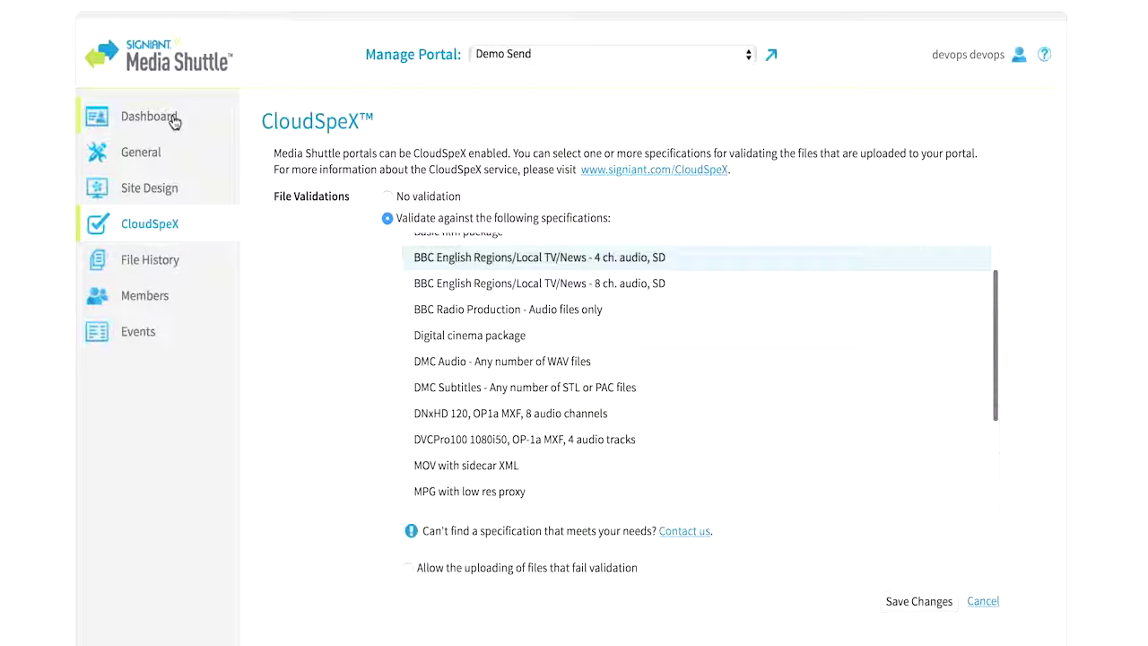
{"action": "left_click", "coordinate": [173, 122]}
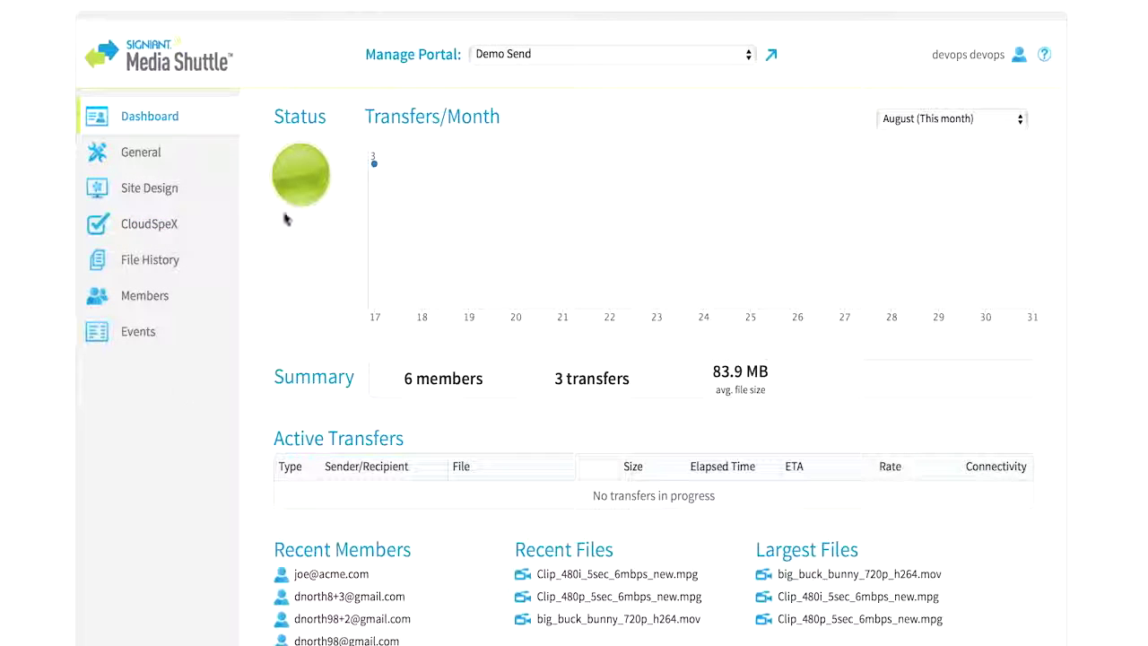